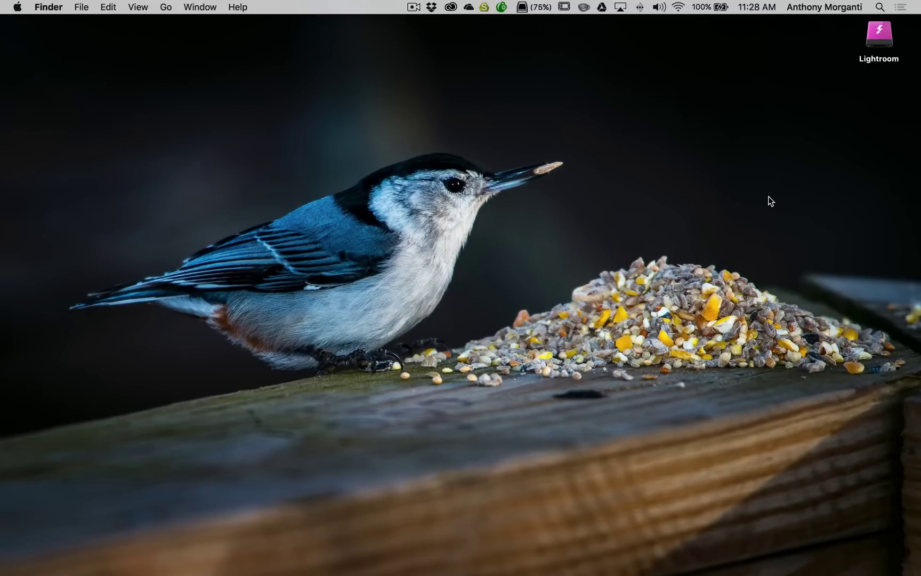
- Bring up the Lightroom Dock icon's menu and dismiss it without choosing anything
mouse_move(599, 571)
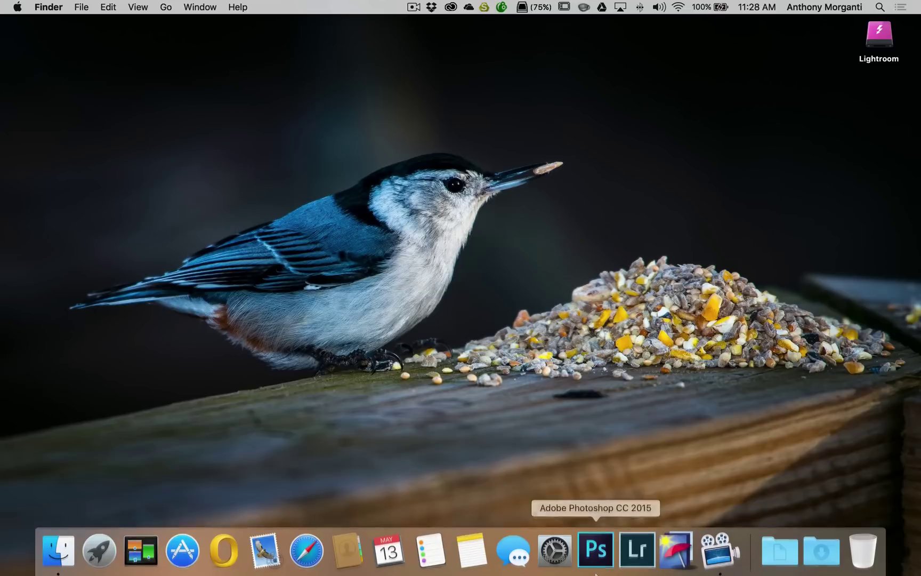
right_click(635, 547)
mouse_move(650, 472)
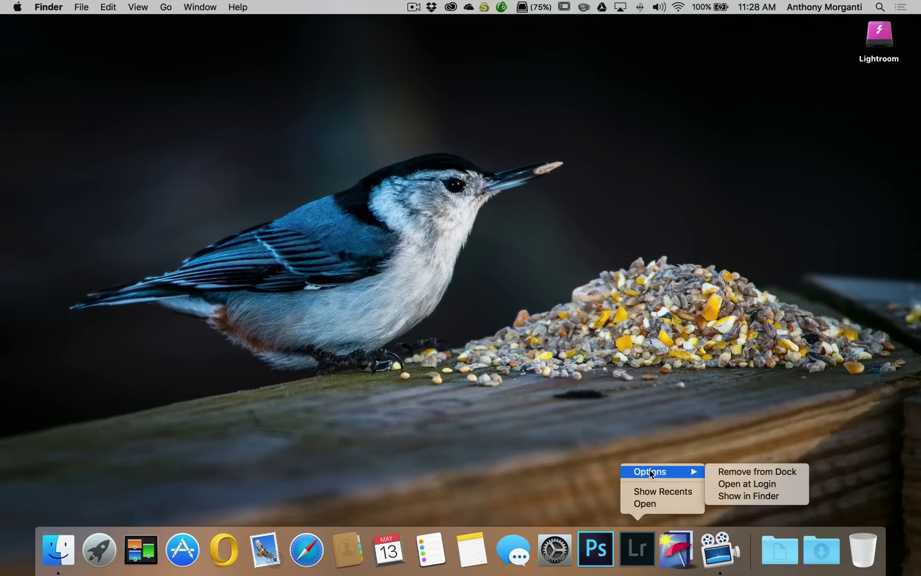
left_click(596, 461)
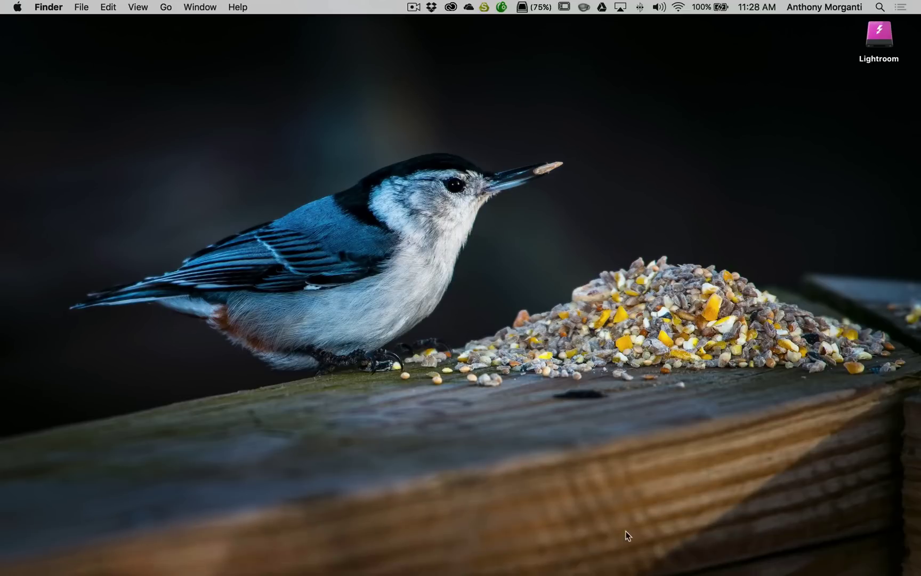
mouse_move(648, 574)
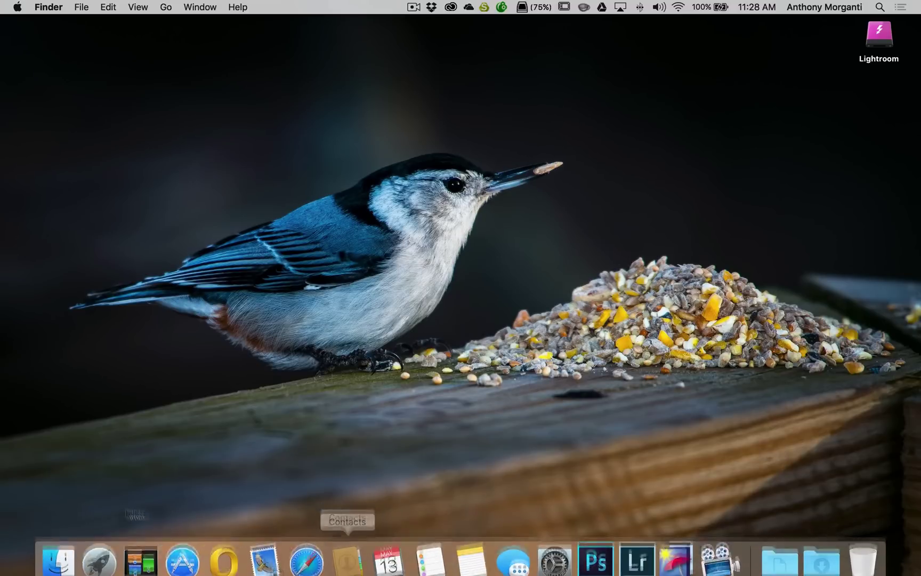
- Open a Finder home-folder window, go into Pictures and select the iPhoto Library
left_click(58, 550)
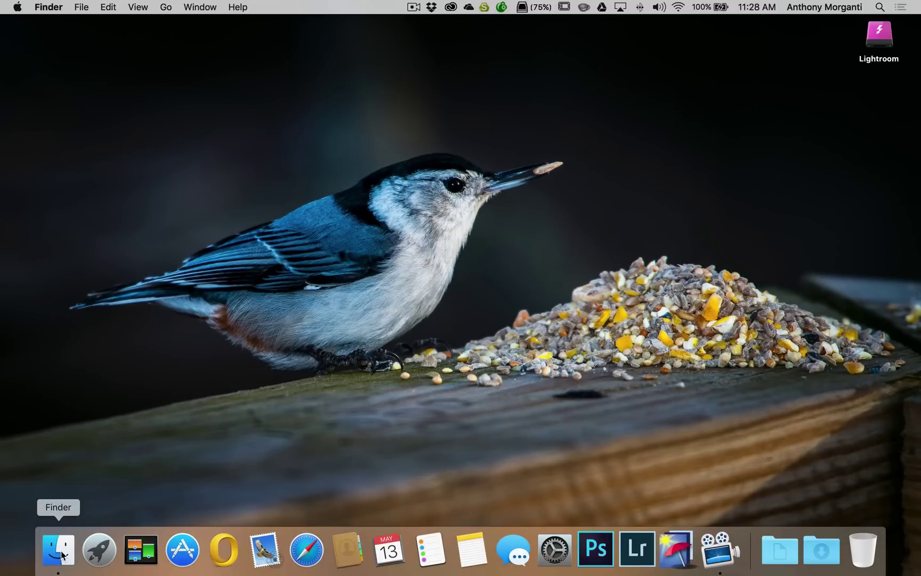
left_click_drag(395, 62, 420, 59)
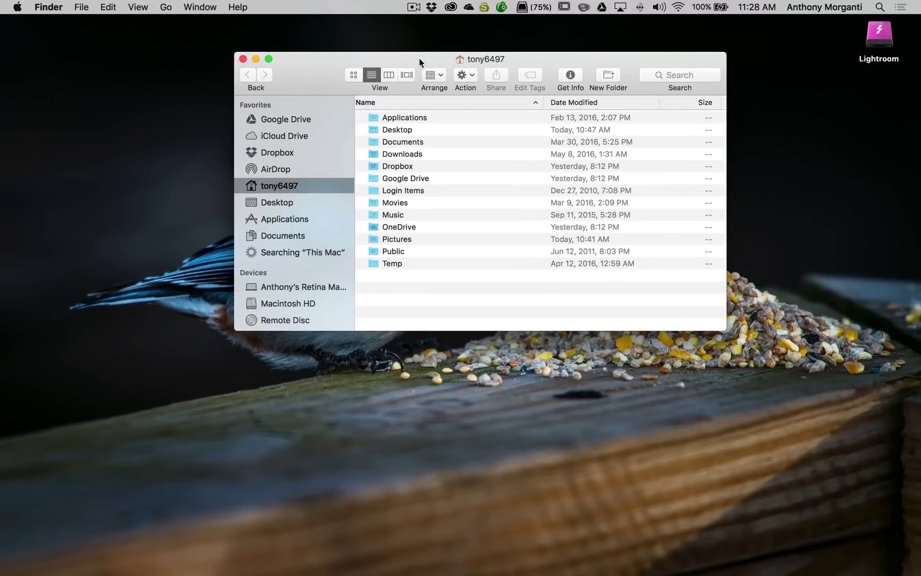
double_click(395, 240)
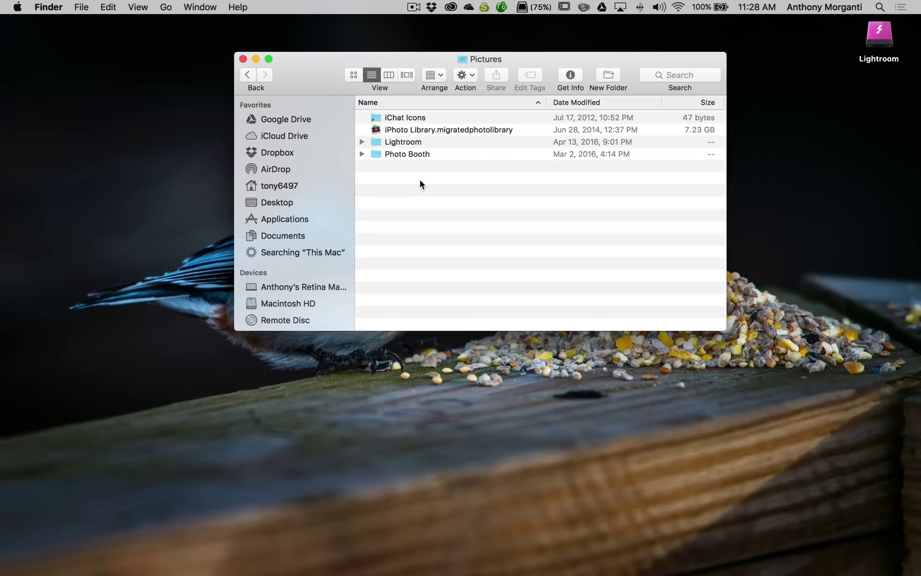
left_click(408, 134)
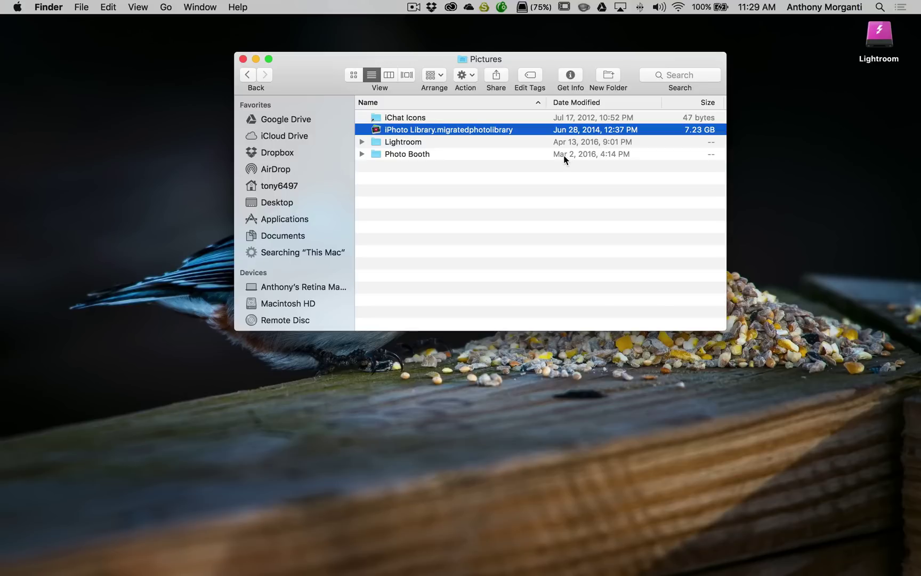
scroll(447, 130, "right", 1)
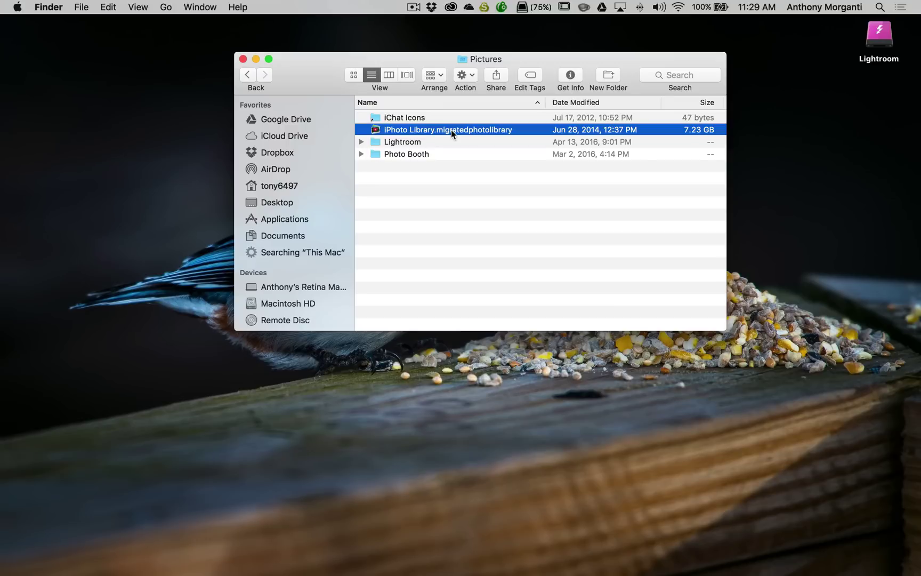
mouse_move(449, 573)
- Show the iPhoto Library package contents, select Masters and drag it toward Lightroom
right_click(467, 129)
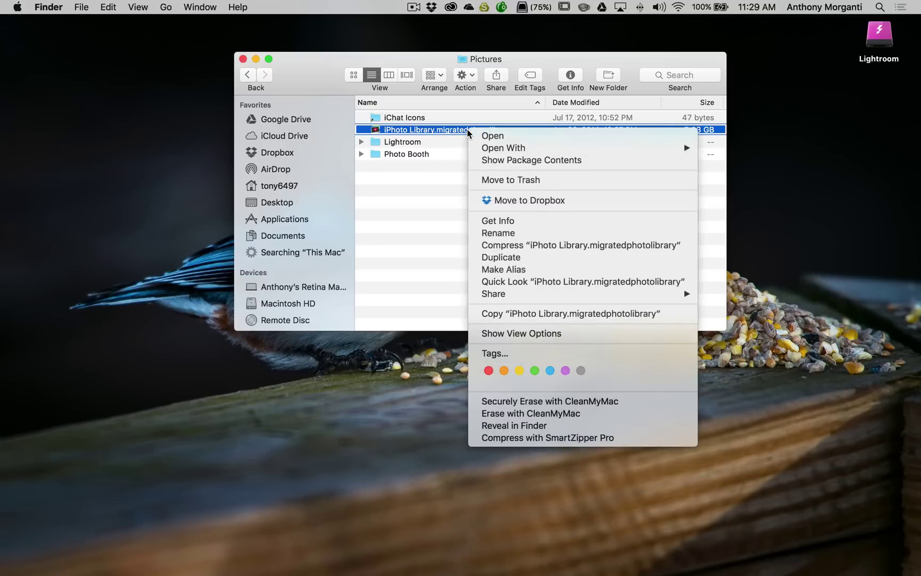
left_click(501, 159)
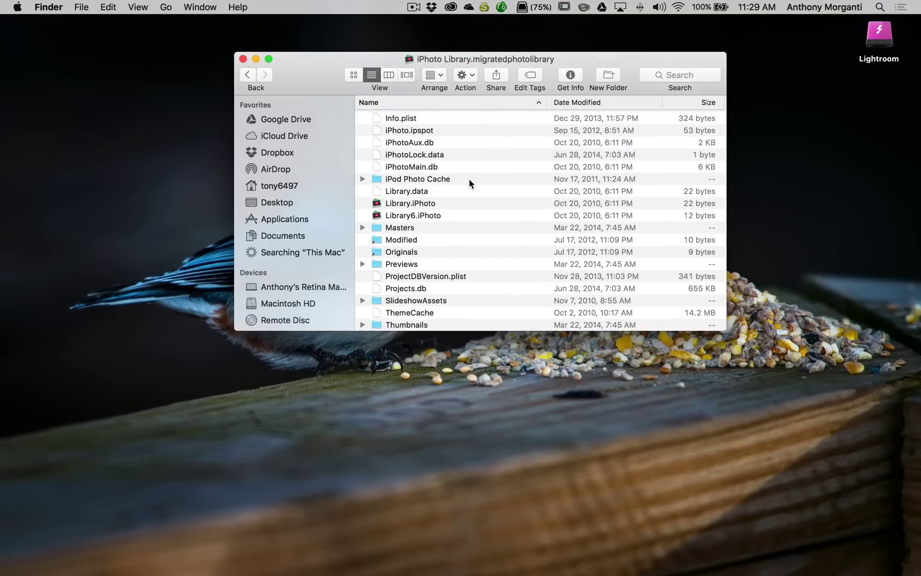
scroll(469, 181, "up", 5)
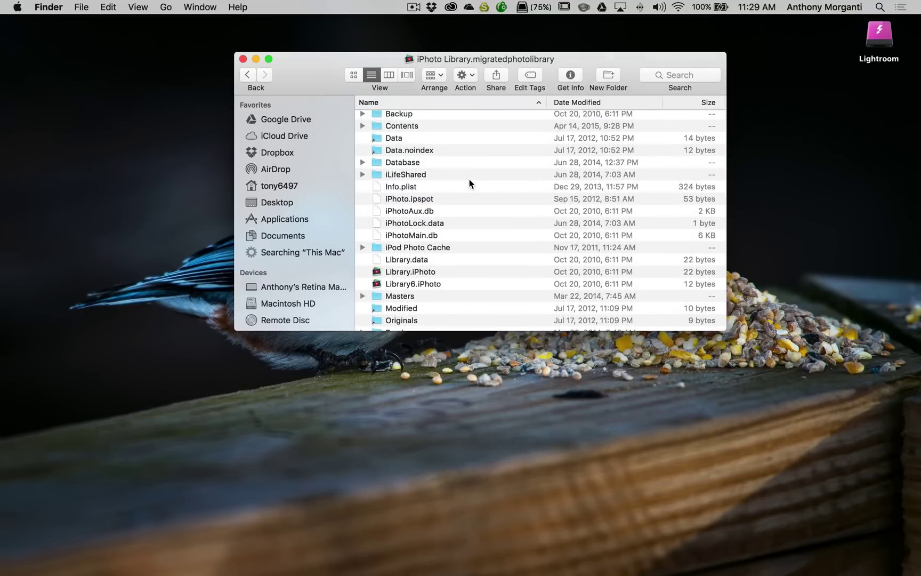
scroll(469, 183, "down", 5)
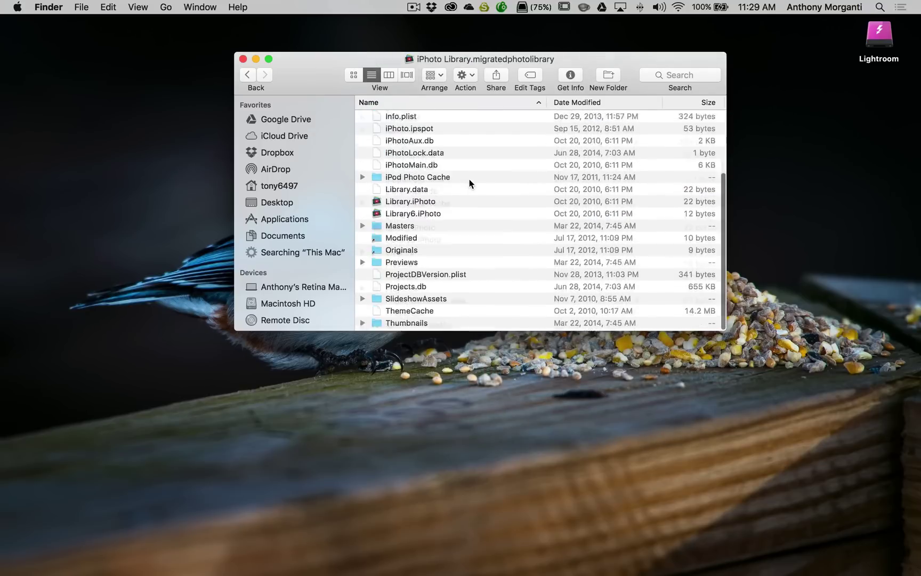
left_click(391, 228)
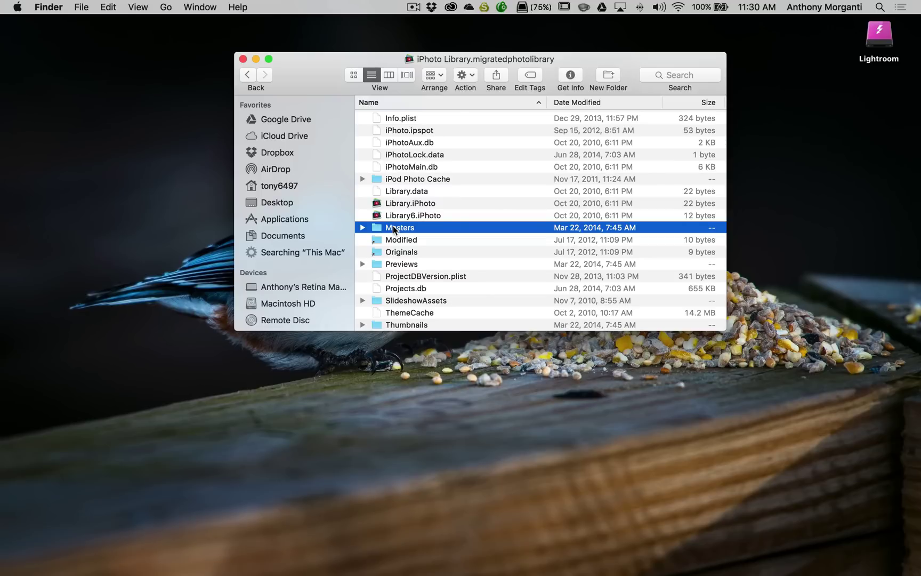
mouse_move(698, 572)
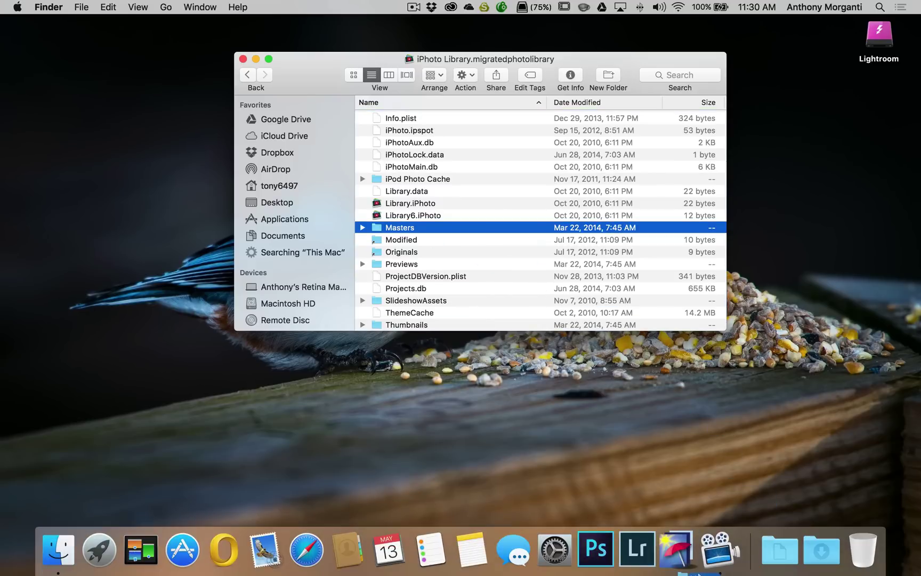
left_click_drag(698, 574, 413, 230)
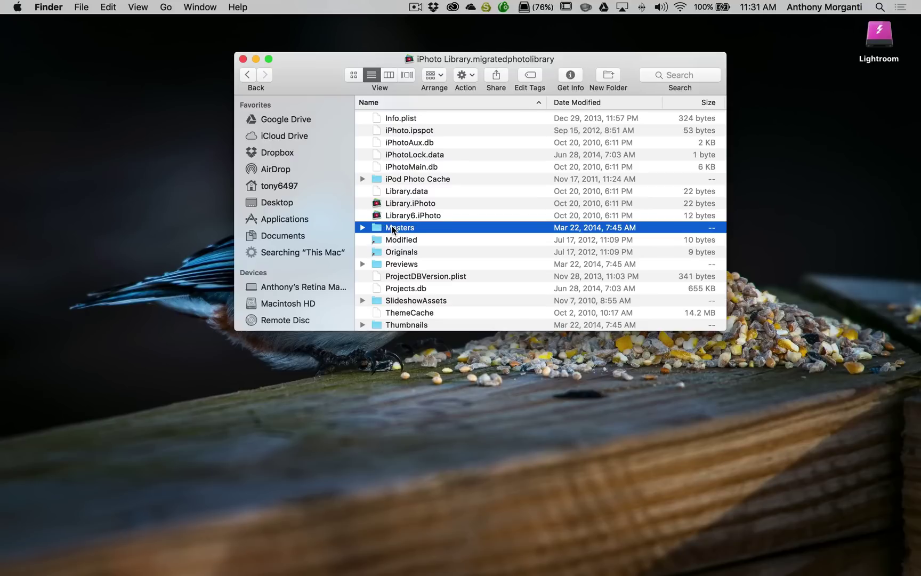
- Open Masters > 2008 and drag the Nov 4, 2008 event folder onto Lightroom in the Dock
double_click(393, 228)
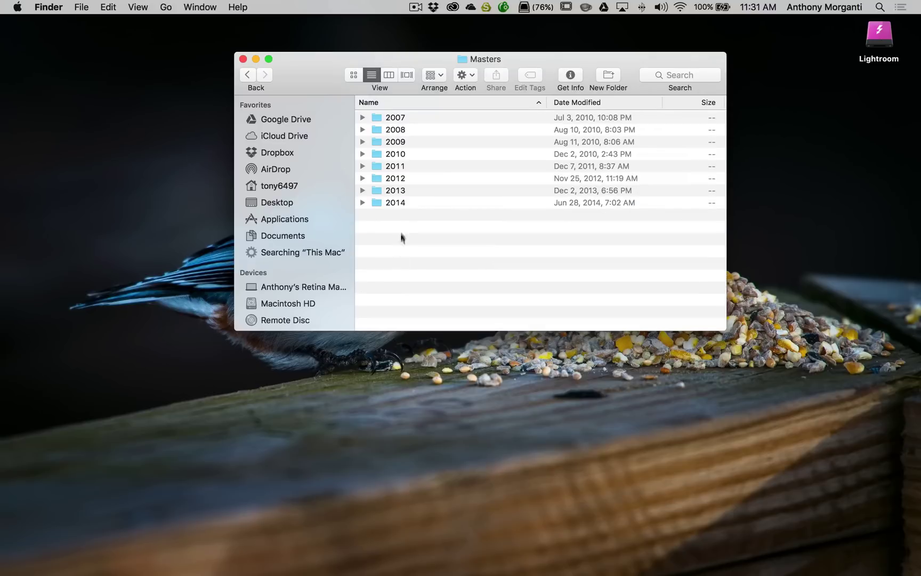
double_click(394, 130)
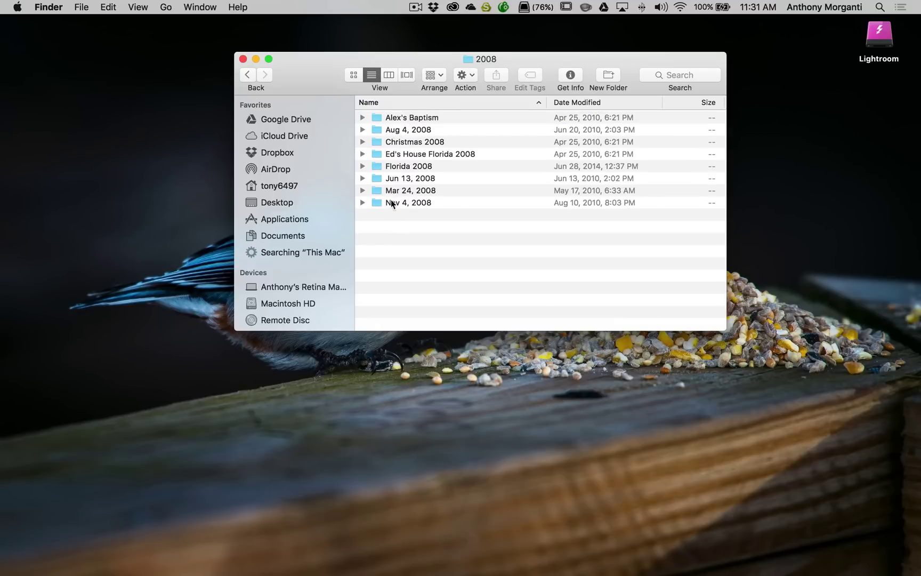
left_click(392, 202)
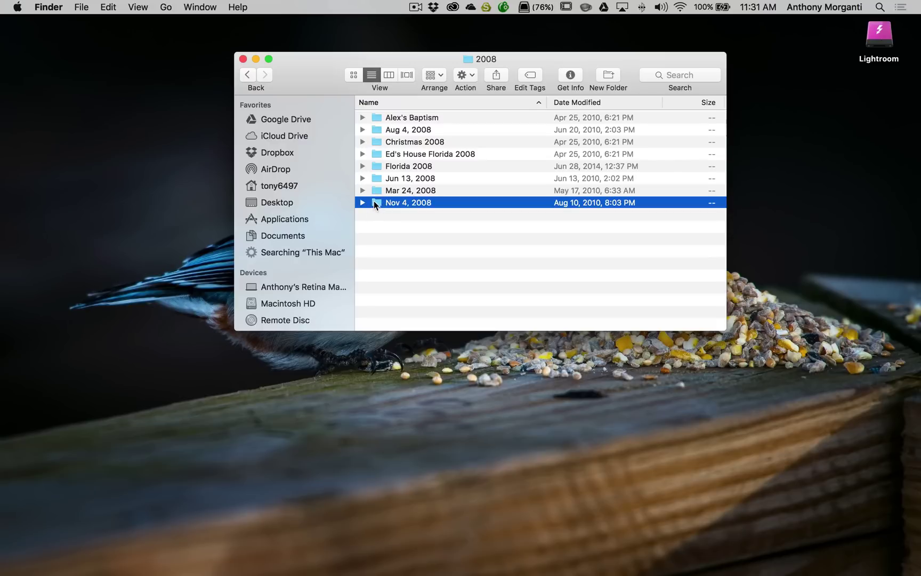
left_click_drag(374, 201, 633, 547)
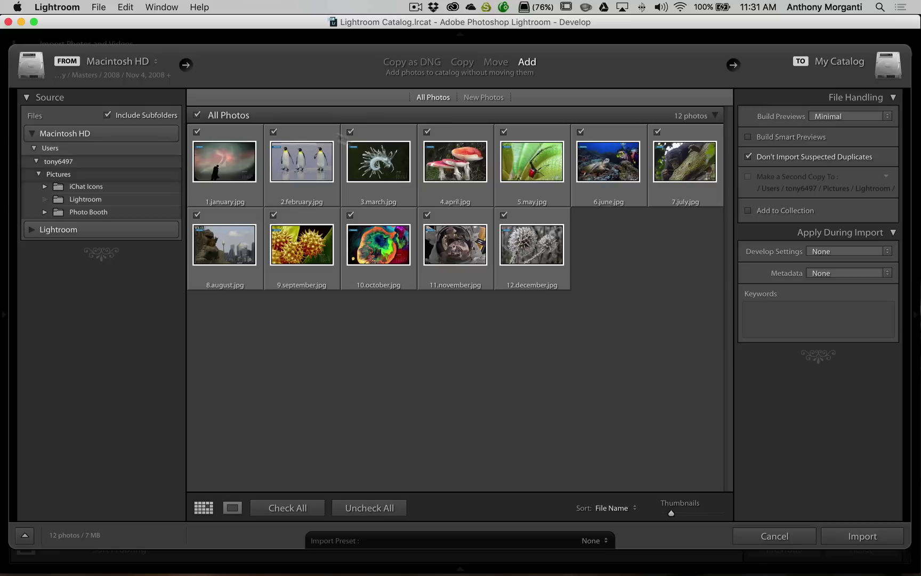
- Toggle Include Subfolders off and back on, keeping all 12 photos listed
left_click(108, 115)
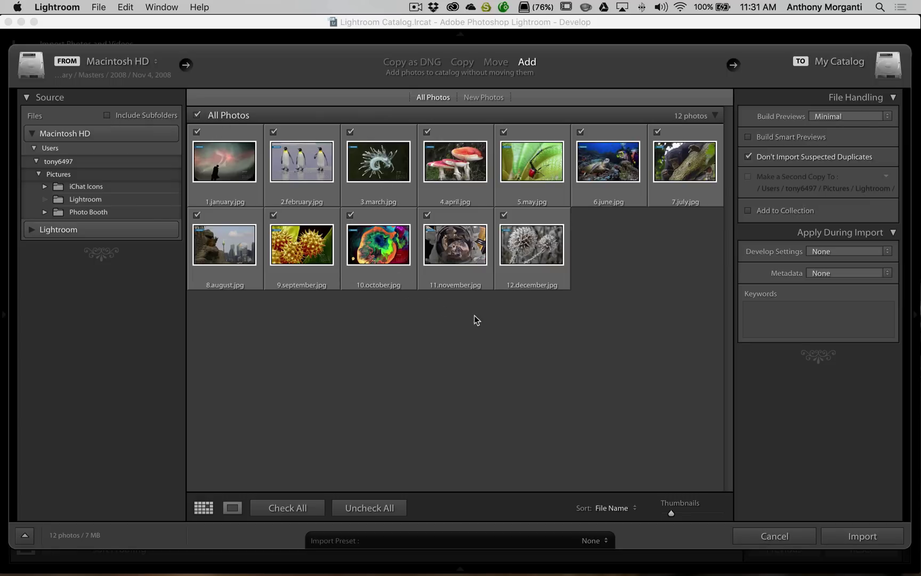
left_click(106, 115)
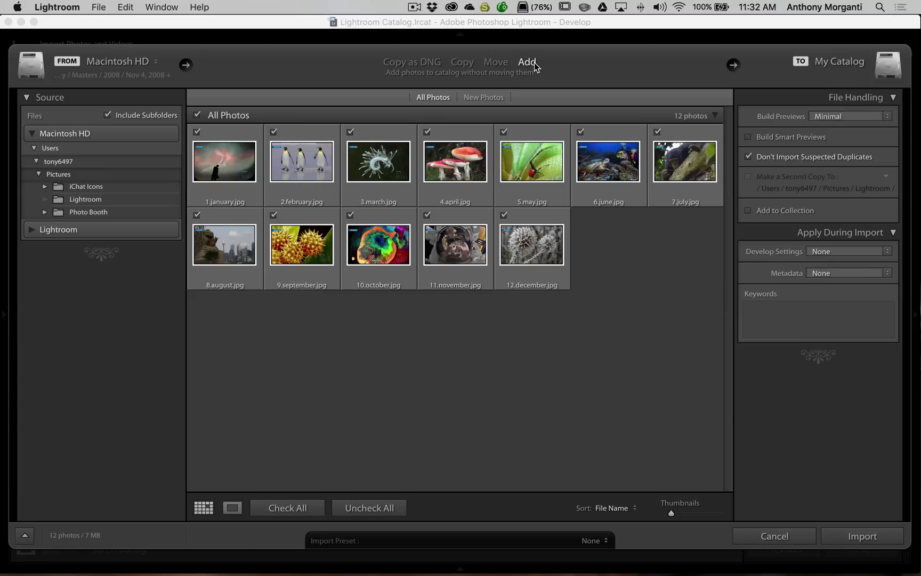
- Switch the import to Copy with Lightroom RAW Files on the Lightroom drive as destination
left_click(461, 62)
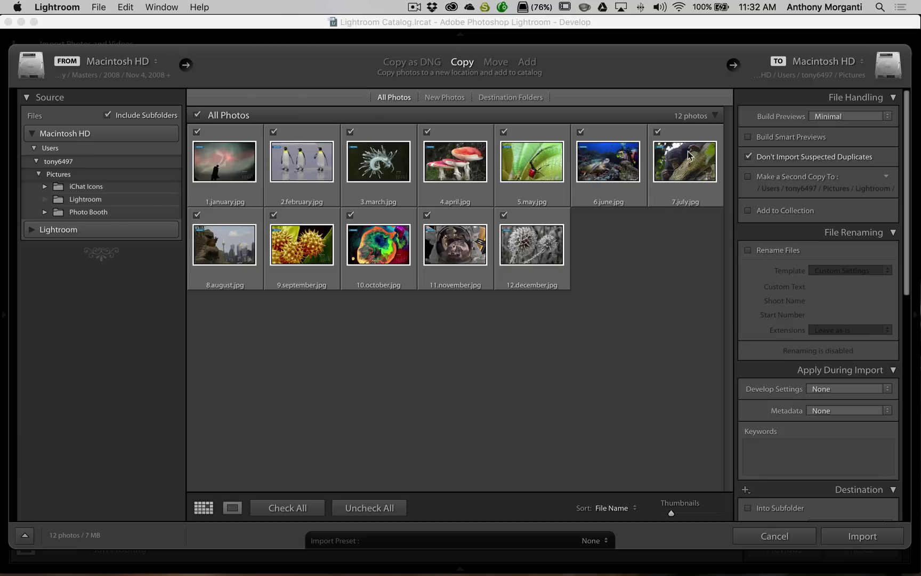
scroll(792, 224, "down", 1)
scroll(792, 222, "down", 10)
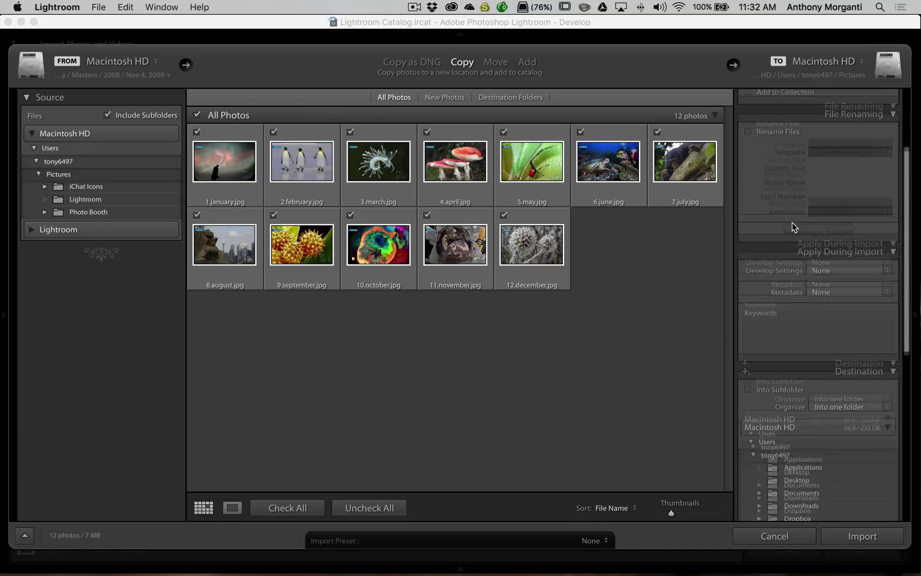
scroll(777, 230, "up", 4)
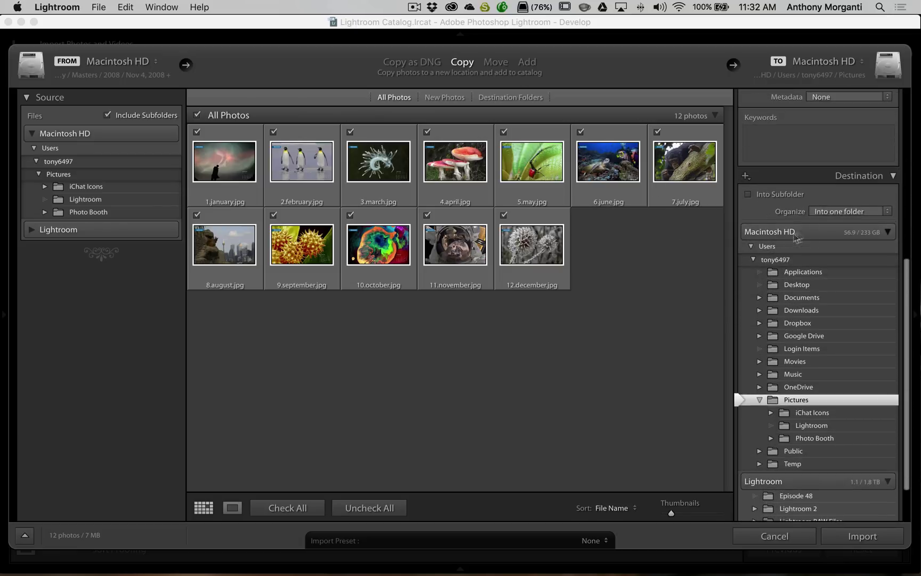
left_click(886, 232)
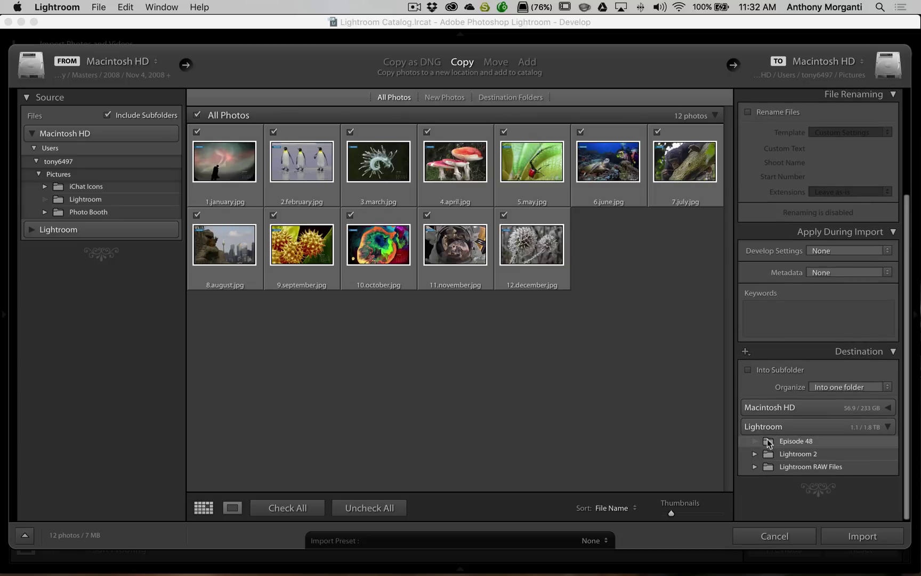
left_click(756, 468)
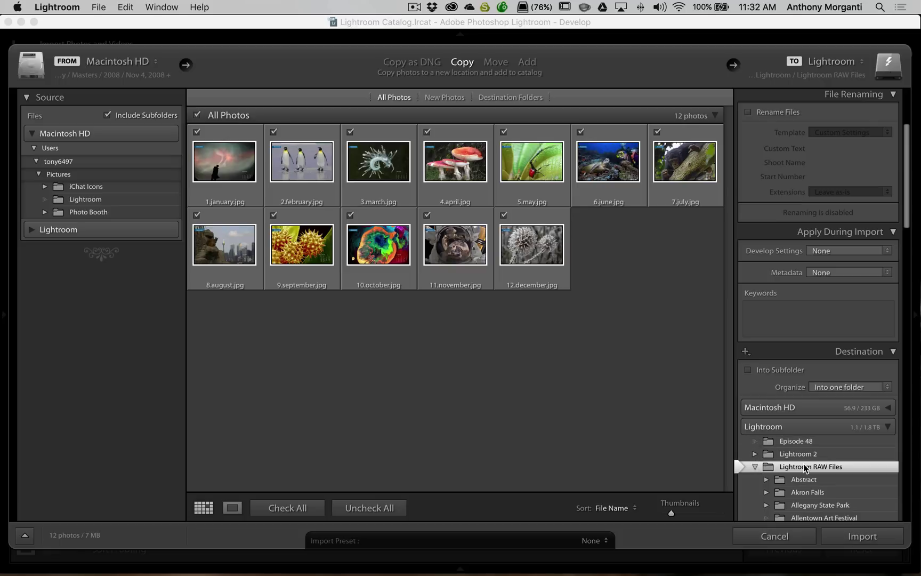
scroll(816, 273, "up", 2)
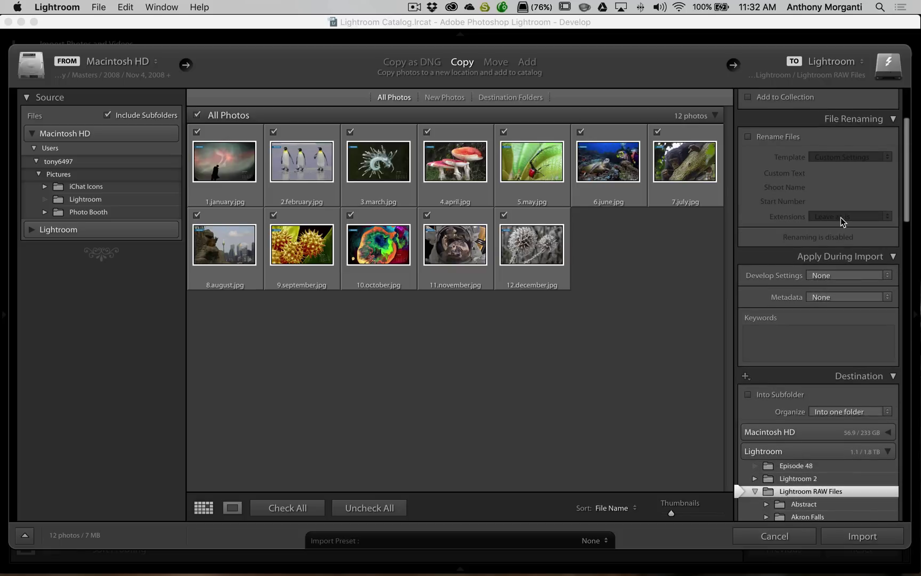
scroll(840, 216, "up", 1)
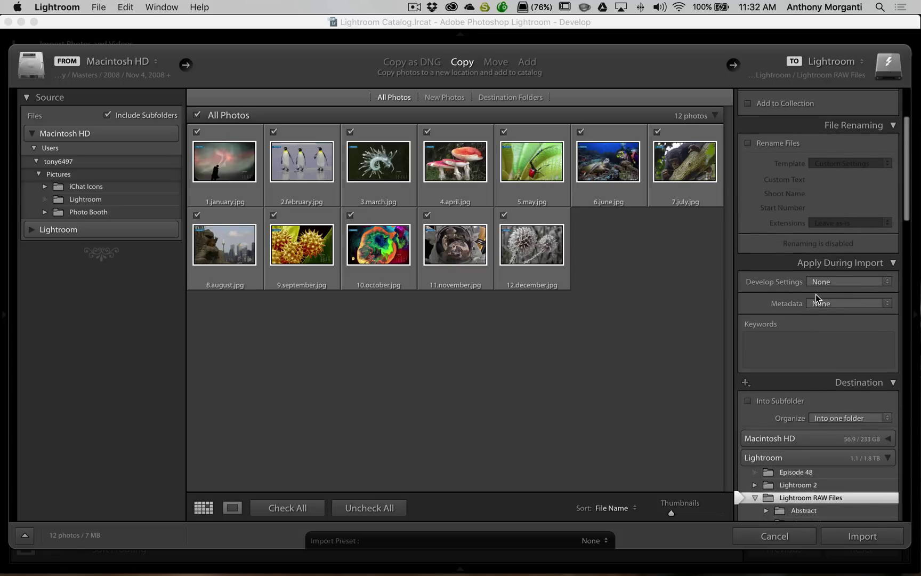
scroll(818, 291, "up", 5)
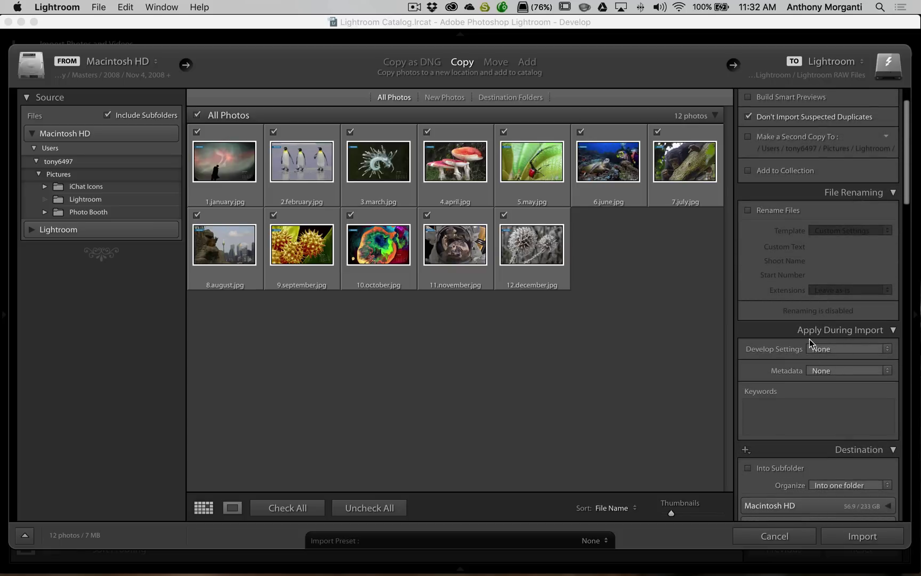
scroll(808, 338, "down", 10)
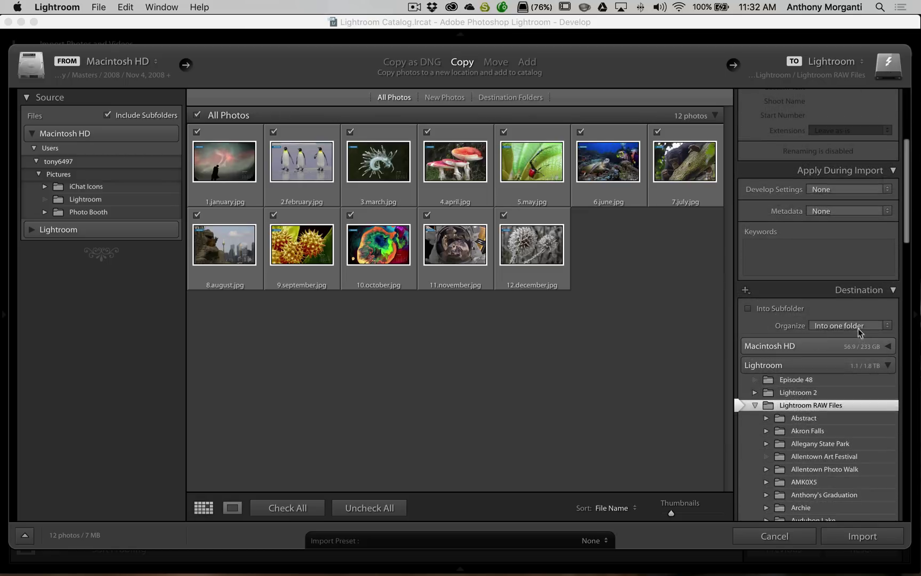
- Import into a subfolder named Temp and apply the Import Preset metadata
left_click(748, 308)
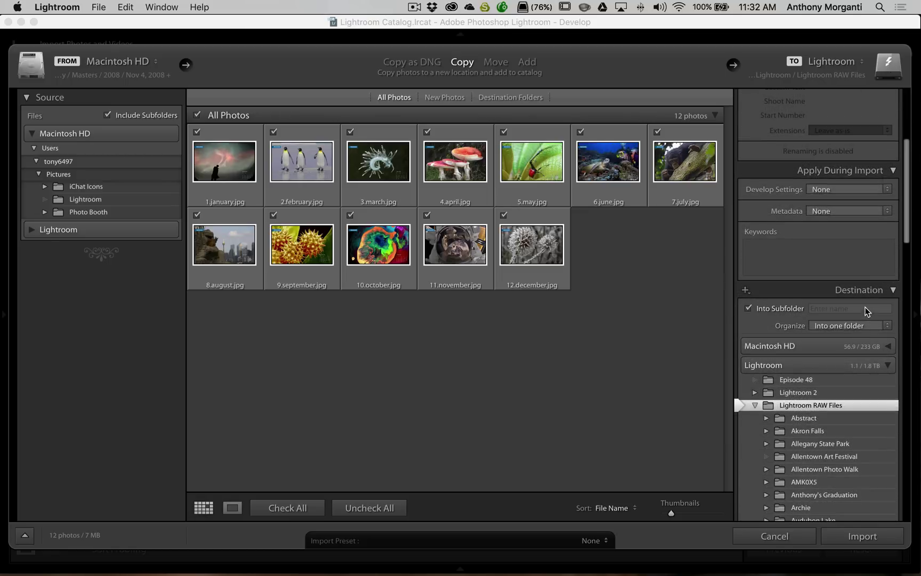
type("Temp")
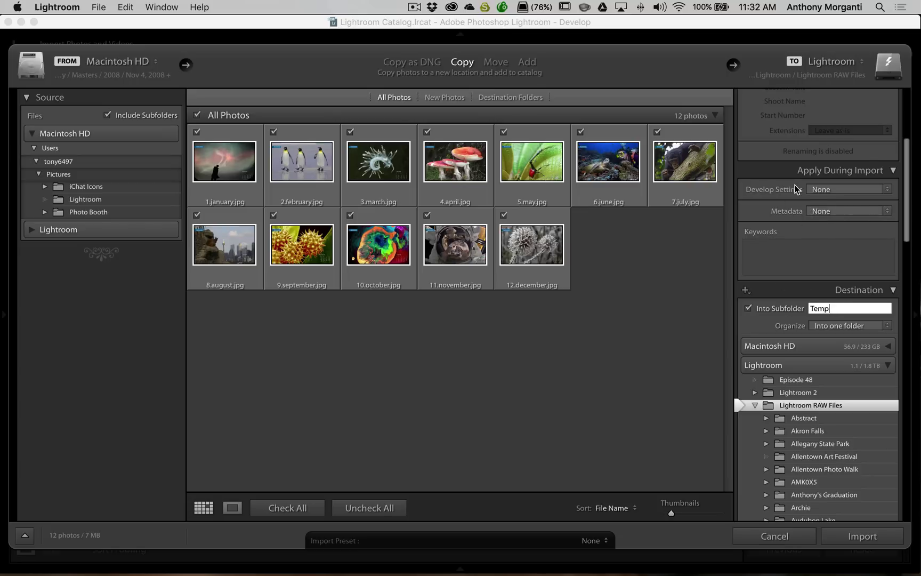
left_click(840, 214)
left_click(839, 215)
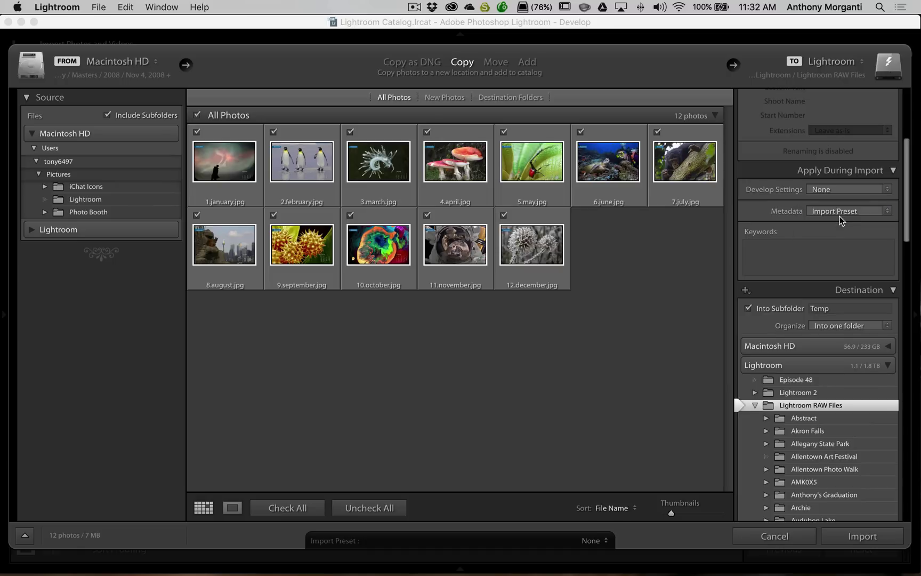
scroll(839, 215, "up", 10)
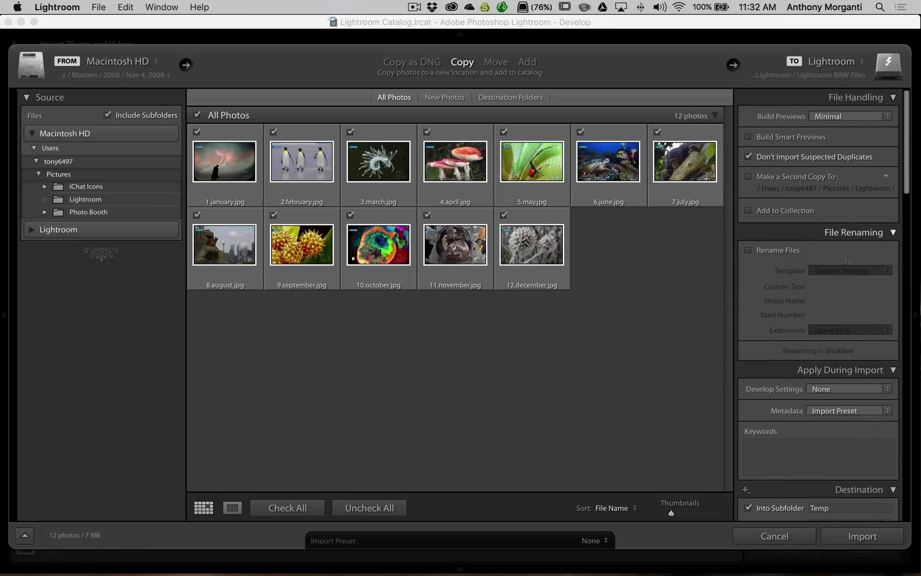
scroll(848, 262, "down", 10)
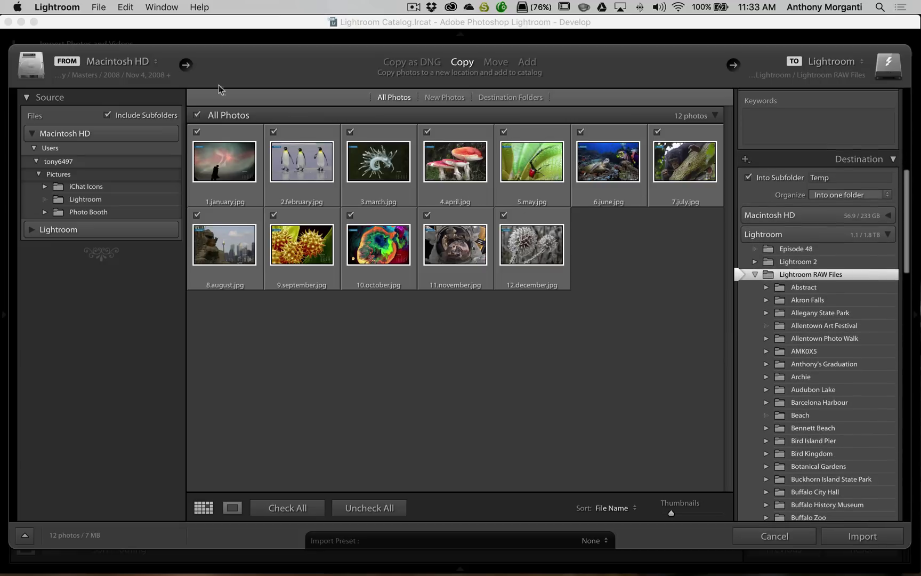
- Import the twelve photos, restore the side panels, and scroll the Folders panel to Temp
left_click(855, 539)
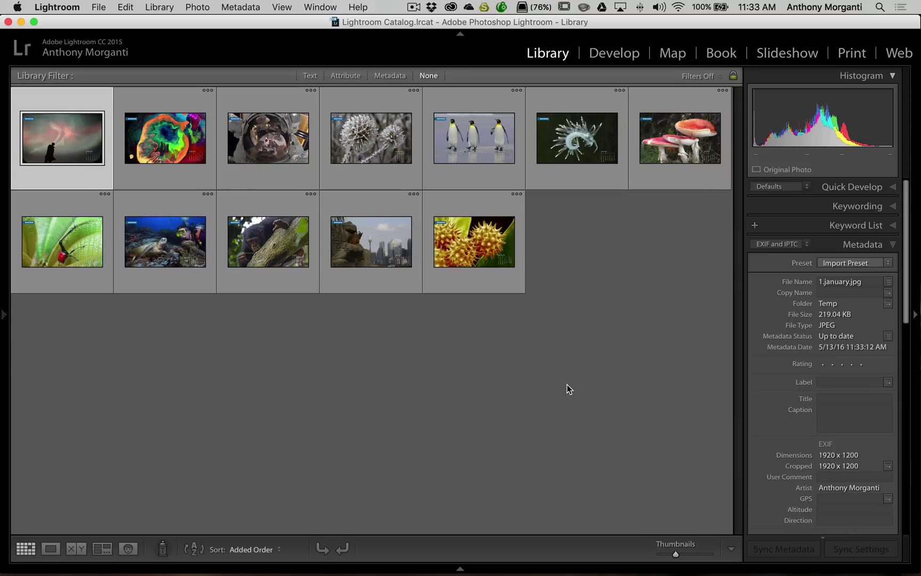
key("shift+Tab")
key("shift+Tab")
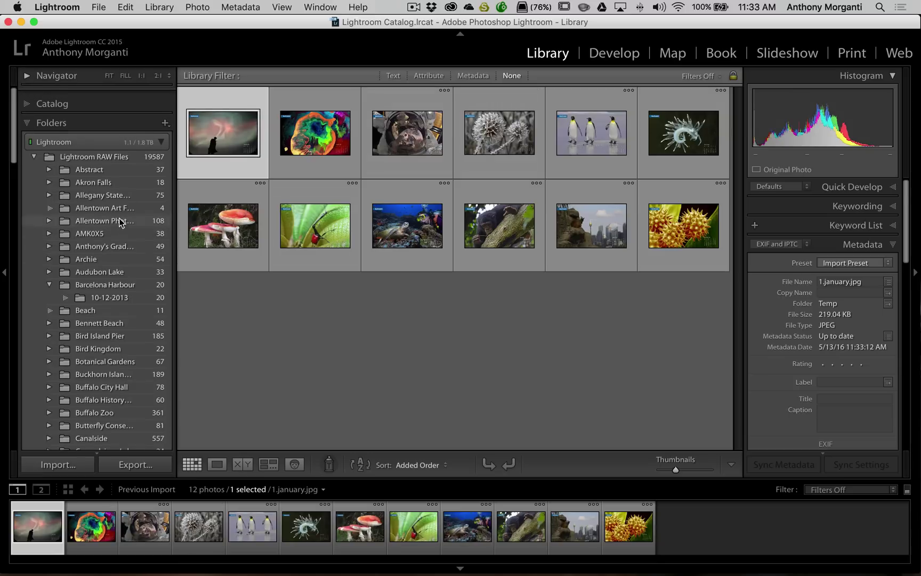
scroll(120, 222, "down", 20)
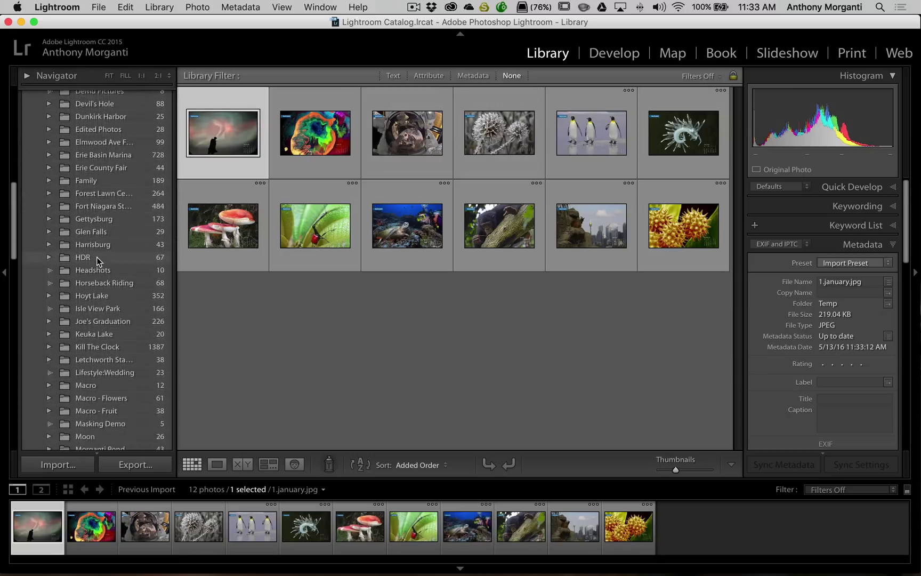
scroll(97, 261, "down", 20)
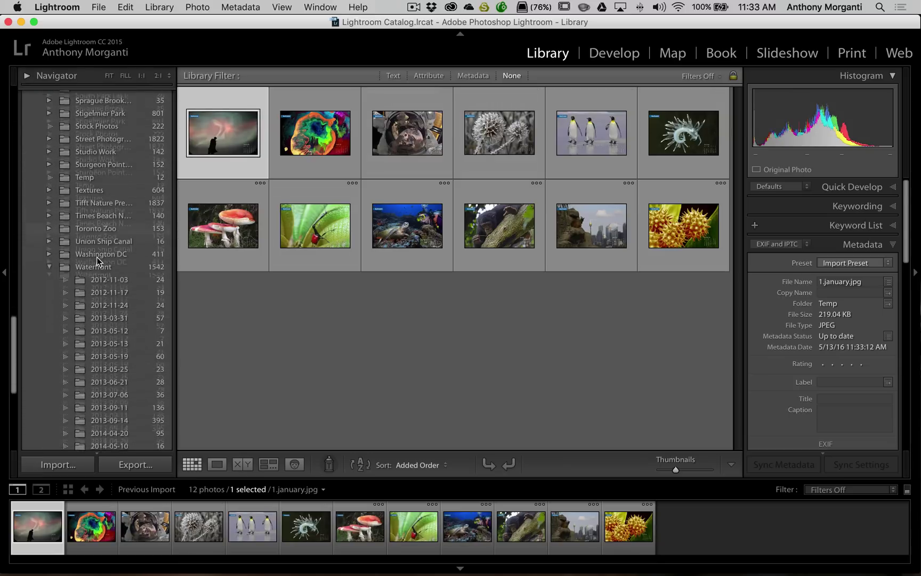
scroll(96, 260, "down", 5)
scroll(97, 260, "up", 10)
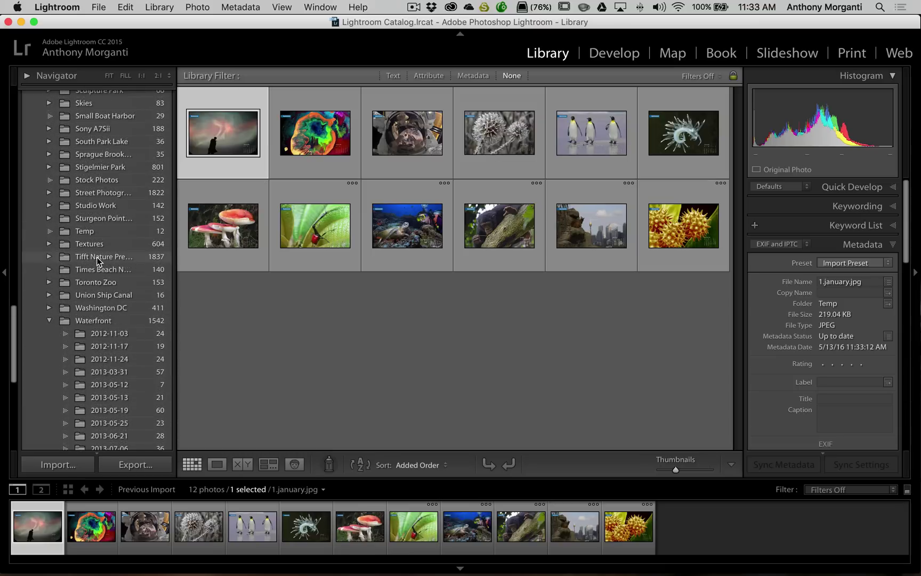
- Open Temp in Loupe view and browse the sea-slug, mushroom, turtle, aurora and weevil photos
left_click(72, 236)
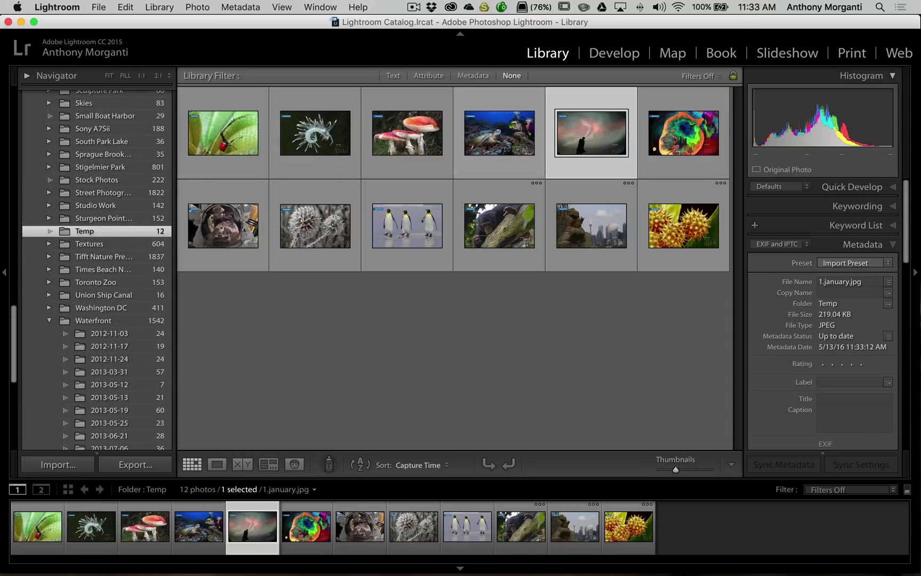
double_click(213, 132)
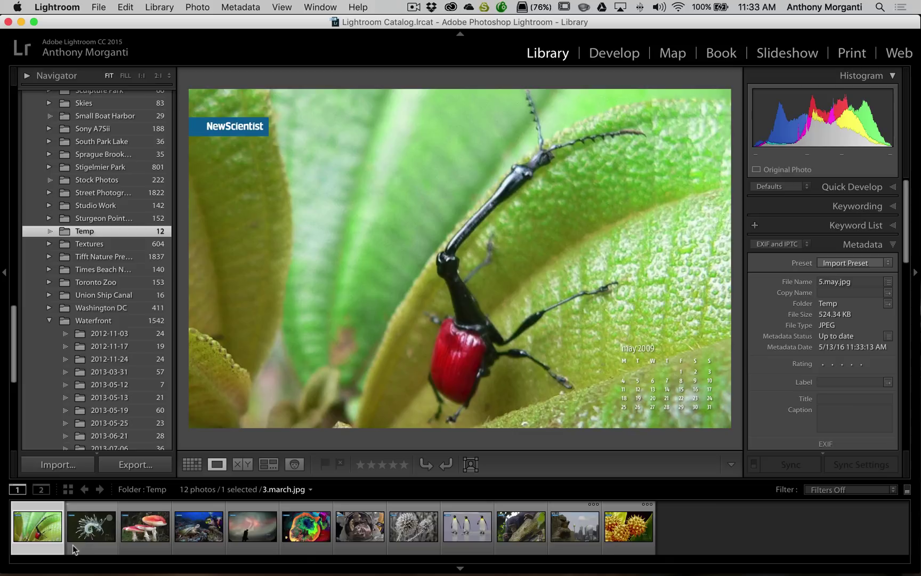
left_click(89, 530)
left_click(145, 532)
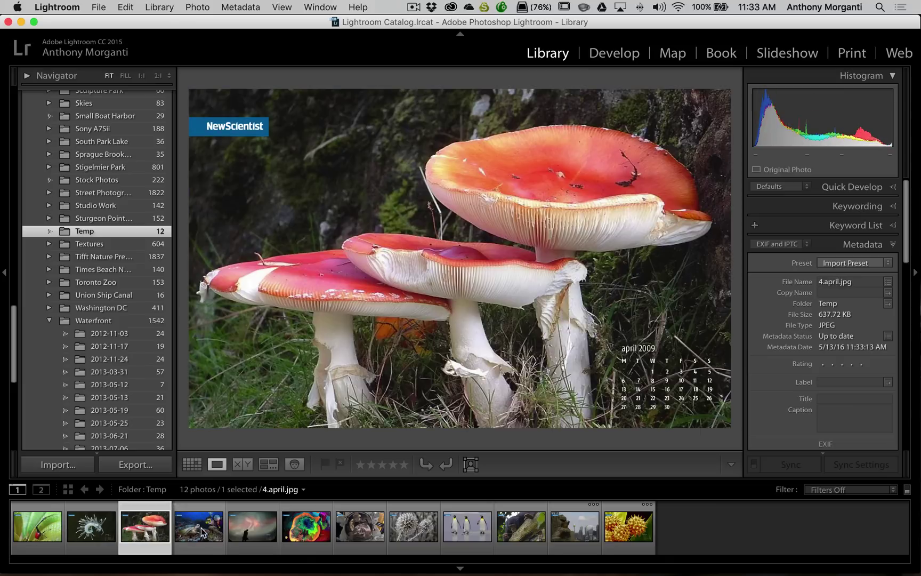
left_click(199, 528)
left_click(266, 530)
left_click(305, 528)
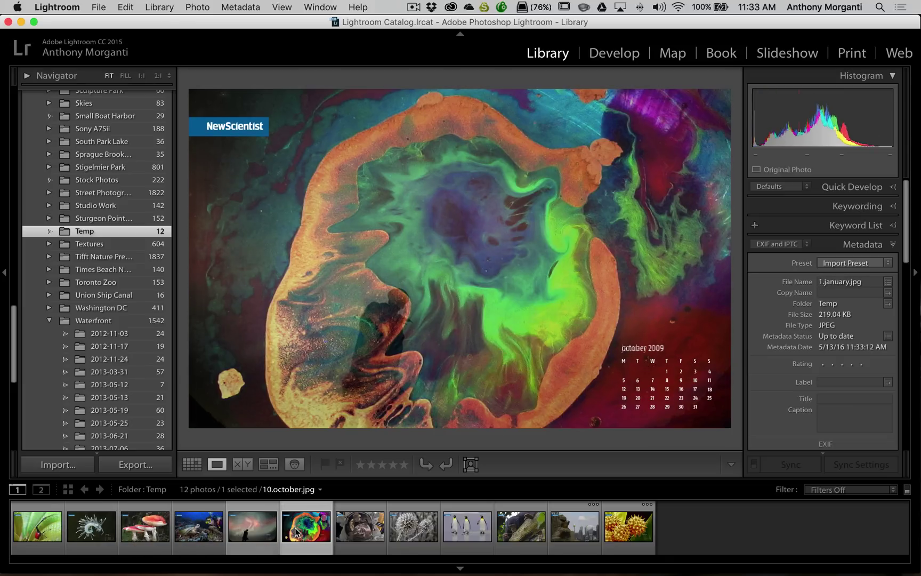
left_click(27, 524)
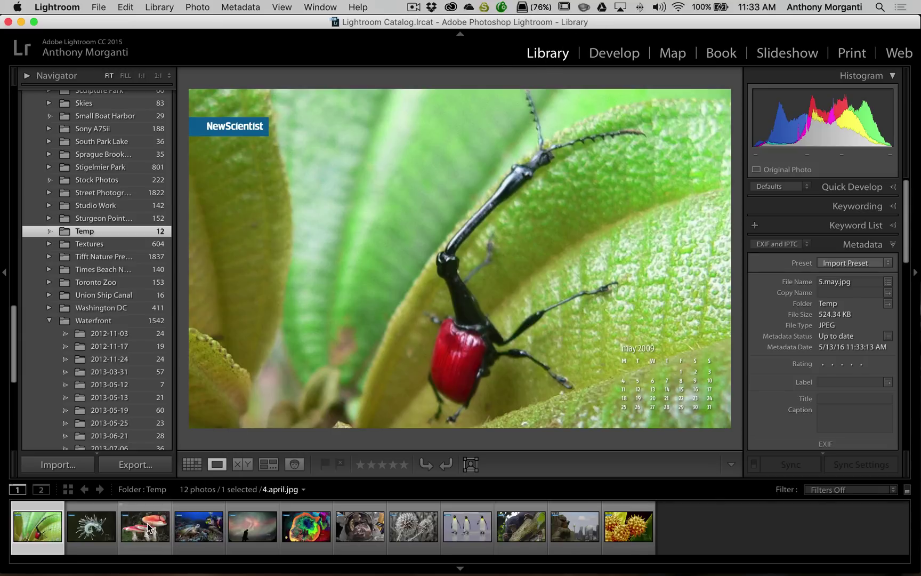
- Show 4.april.jpg large, then switch to the Waterfront 2012-11-03 folder of 24 photos
mouse_move(149, 527)
left_mouse_down()
mouse_move(139, 532)
mouse_move(37, 259)
mouse_move(81, 264)
mouse_move(87, 285)
mouse_move(98, 283)
mouse_move(144, 522)
left_mouse_up()
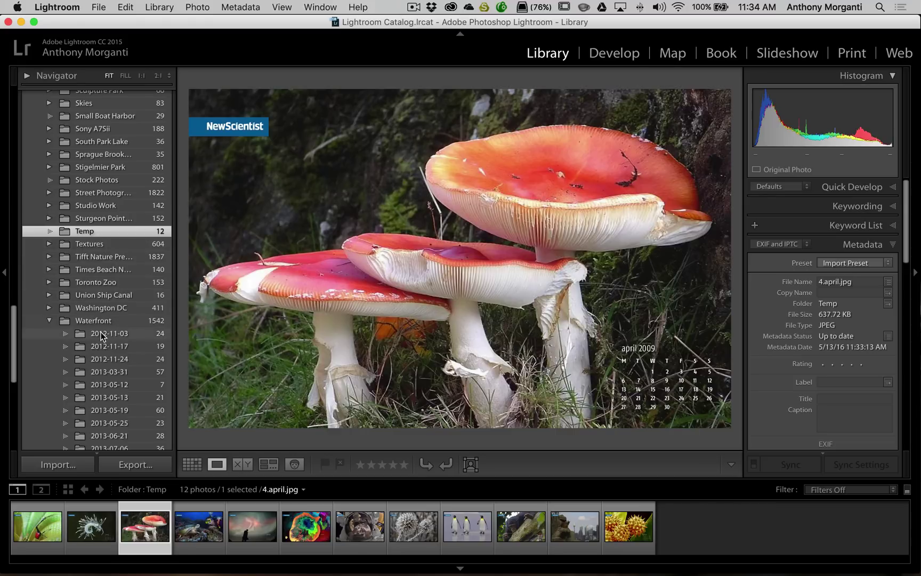
left_click(99, 336)
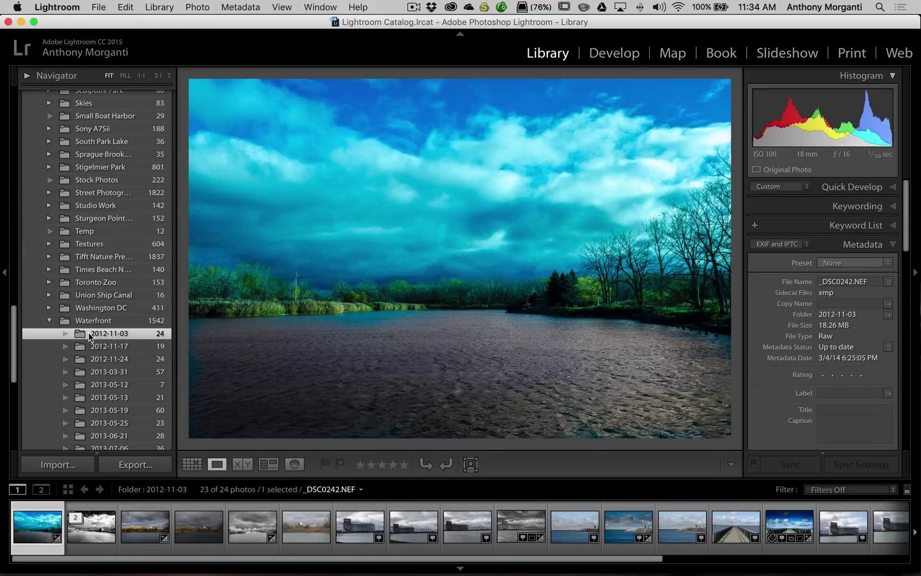
left_click_drag(89, 332, 84, 233)
- Select the Temp folder again to show its twelve imported photos
left_click(83, 232)
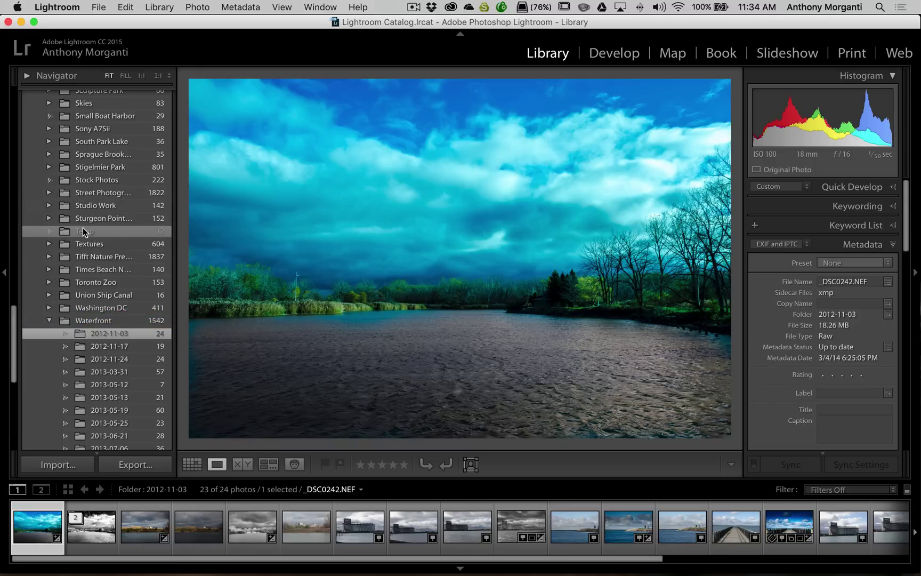